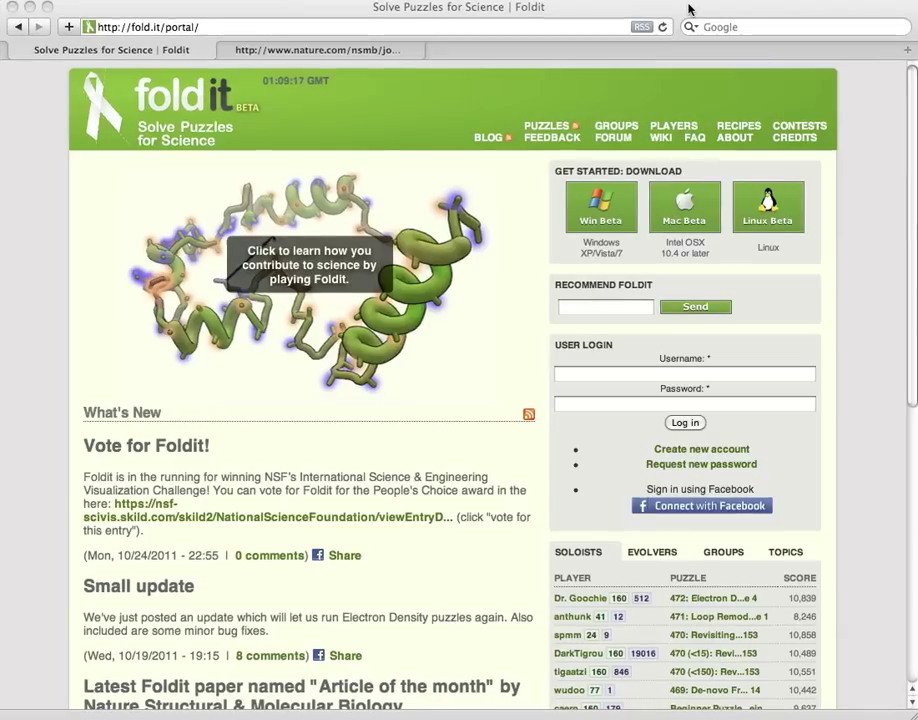
- Show the Nature Structural & Molecular Biology PDF on the Foldit players' retroviral protease structure
{"action": "left_click", "coordinate": [340, 50]}
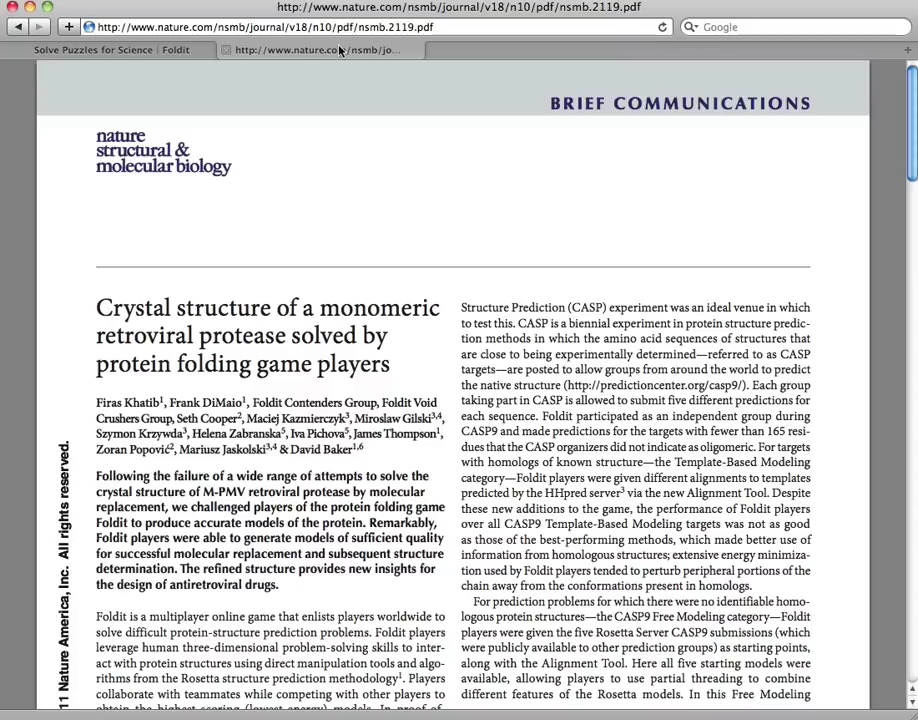
- Return to the 'Solve Puzzles for Science | Foldit' portal tab in Safari
{"action": "left_click", "coordinate": [172, 53]}
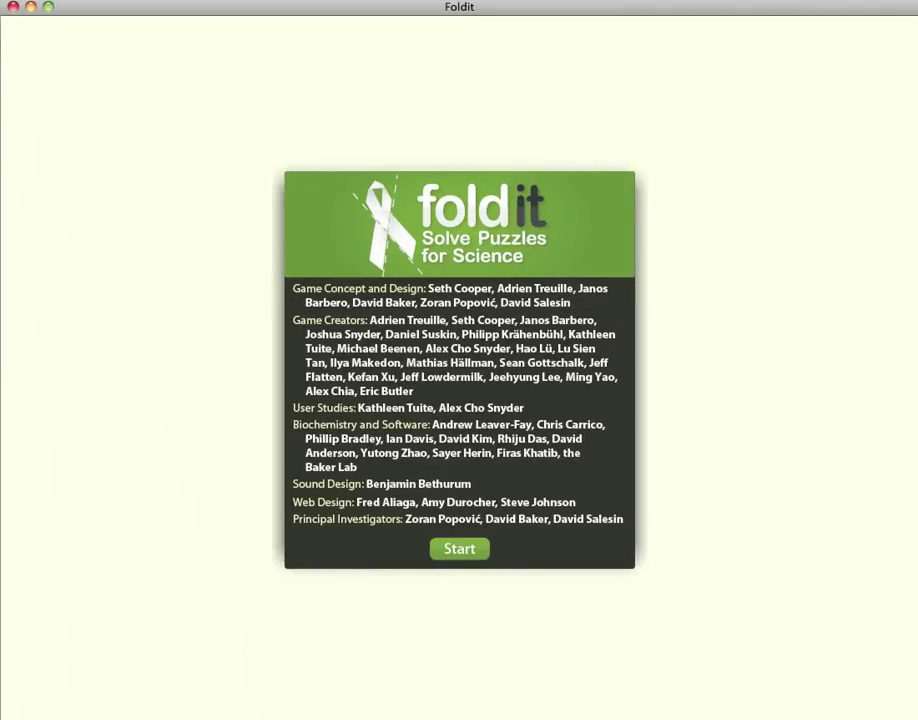
- Start Foldit past the credits, opening and then cancelling the Create Account form
{"action": "left_click", "coordinate": [464, 551]}
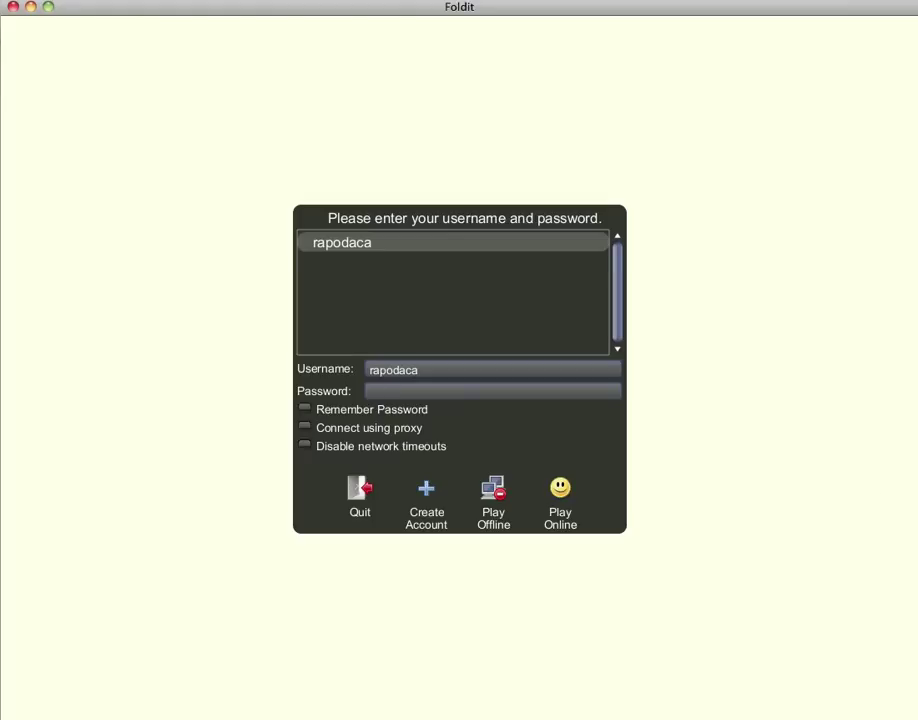
{"action": "left_click", "coordinate": [428, 512]}
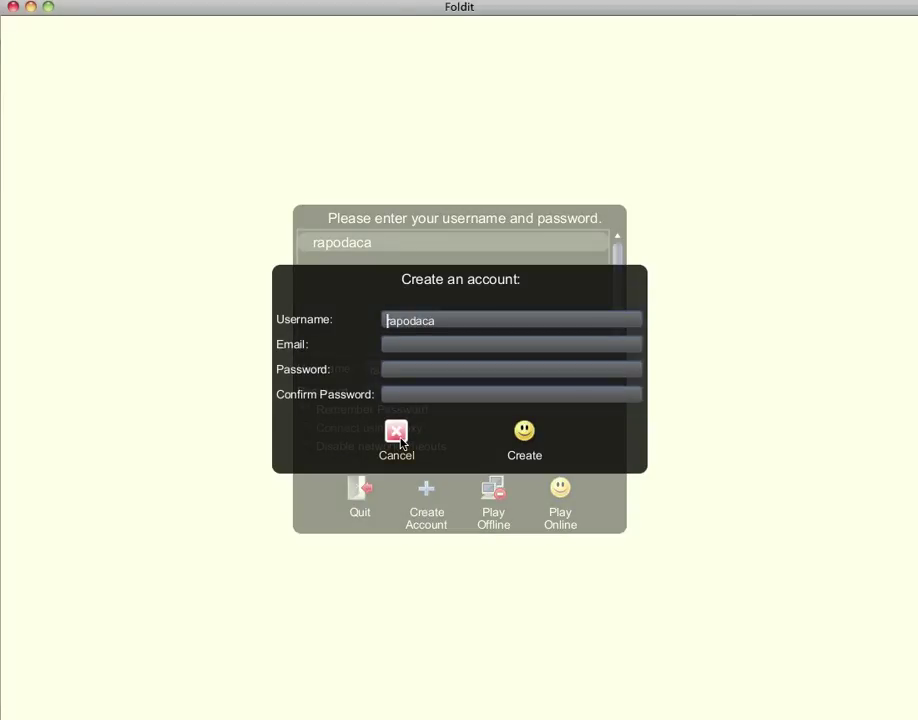
{"action": "left_click", "coordinate": [398, 436]}
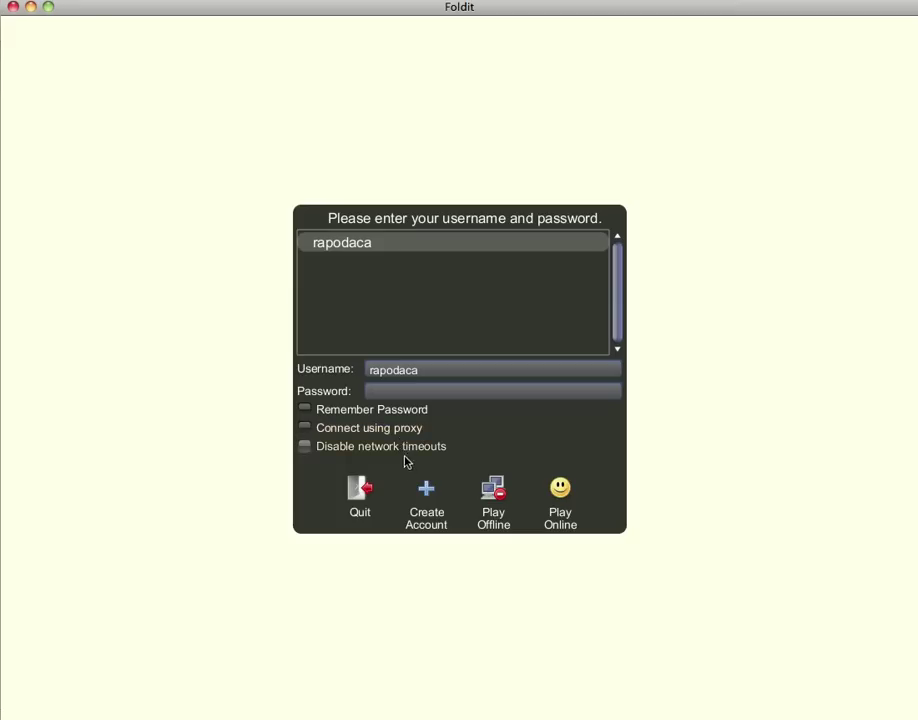
- Log in with the existing account's password to reach the puzzle menu
{"action": "left_click", "coordinate": [419, 392]}
{"action": "type", "text": "*******"}
{"action": "key", "text": "Return"}
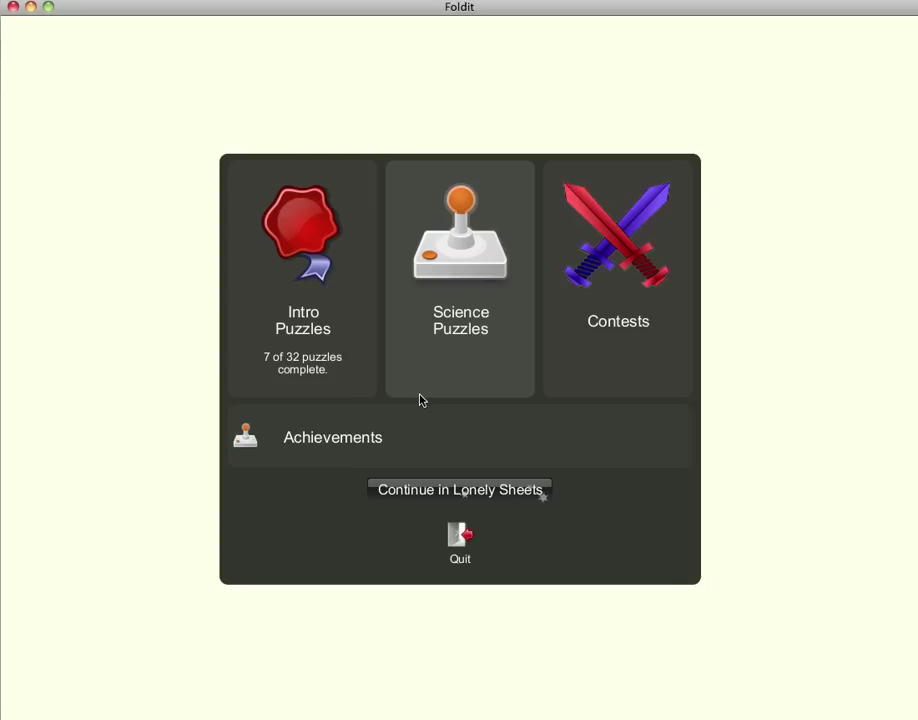
- Load intro puzzle Level 1-1 One Small Clash and dismiss its tutorial tips
{"action": "left_click", "coordinate": [322, 268]}
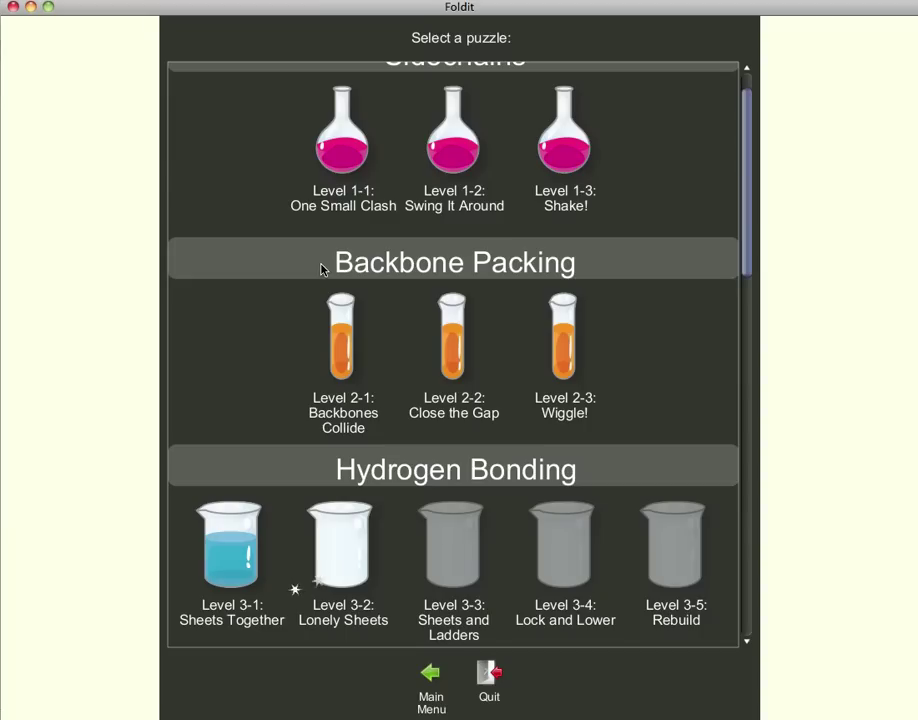
{"action": "left_click", "coordinate": [343, 141]}
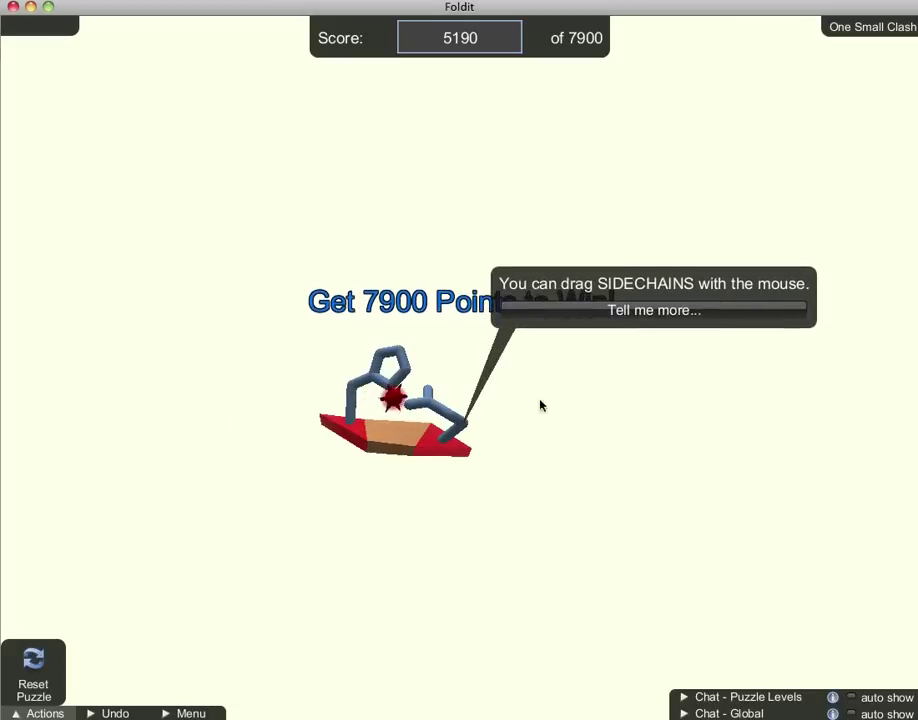
{"action": "left_click", "coordinate": [626, 321]}
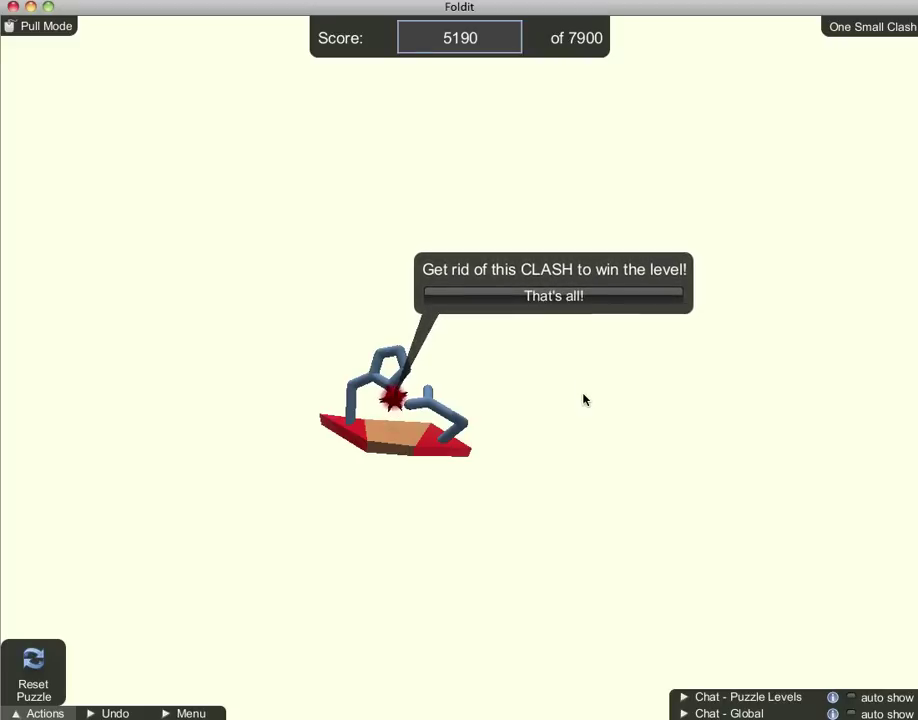
{"action": "left_click", "coordinate": [568, 299]}
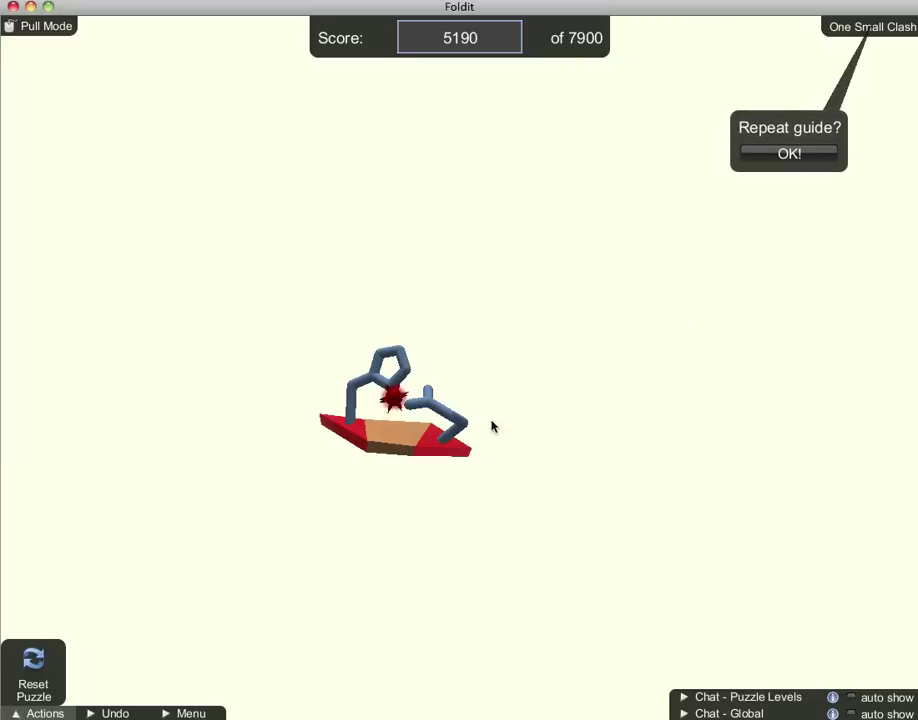
- Rotate the molecule and drag the sidechain off the clash, scoring 7935 of 7900
{"action": "scroll", "coordinate": [346, 424], "scroll_direction": "up", "scroll_amount": 10}
{"action": "scroll", "coordinate": [347, 427], "scroll_direction": "down", "scroll_amount": 10}
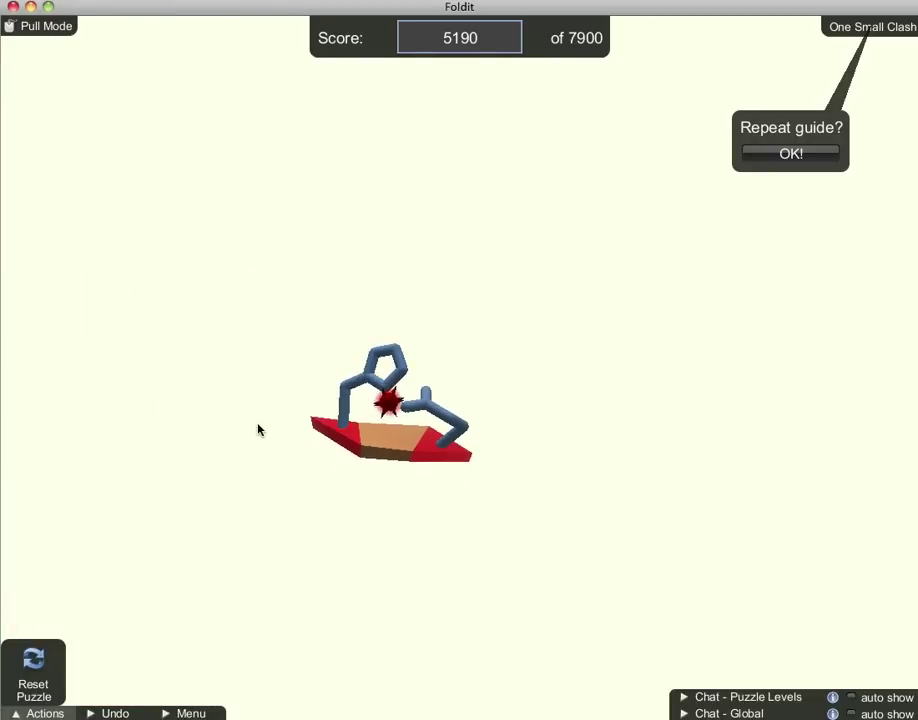
{"action": "left_click_drag", "start_coordinate": [266, 443], "coordinate": [285, 470]}
{"action": "left_click_drag", "start_coordinate": [492, 305], "coordinate": [646, 464]}
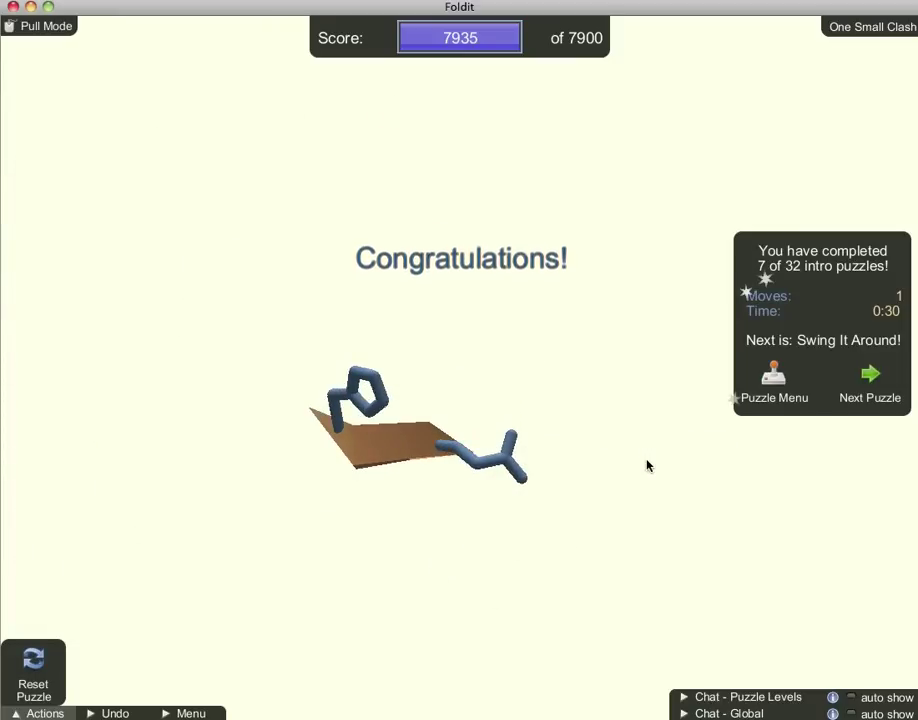
- Solve Swing It Around by dragging two sidechains away from their clashes
{"action": "left_click", "coordinate": [862, 382]}
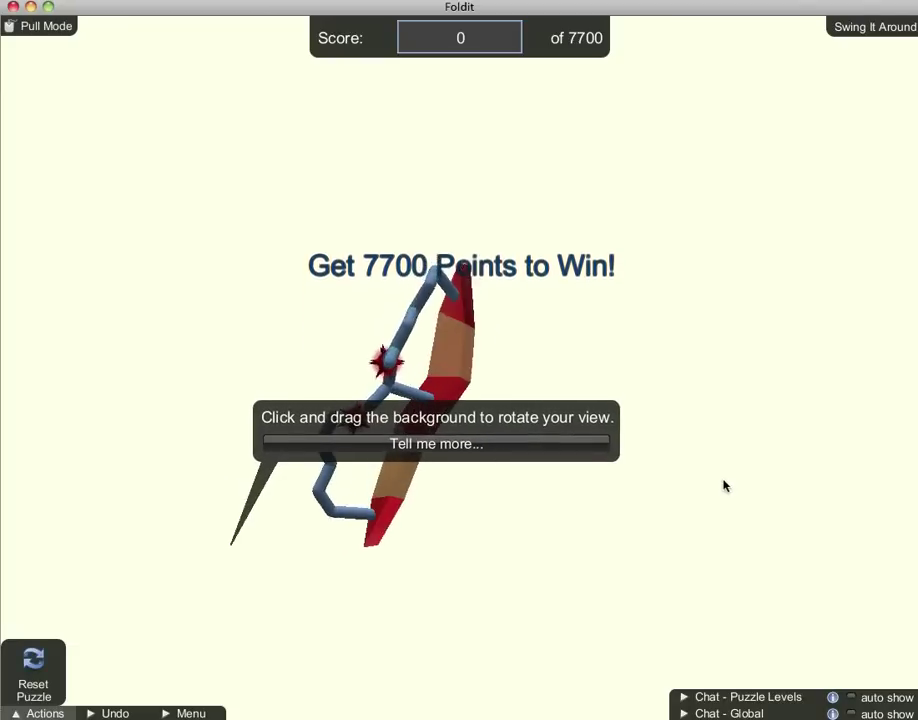
{"action": "left_click", "coordinate": [488, 436]}
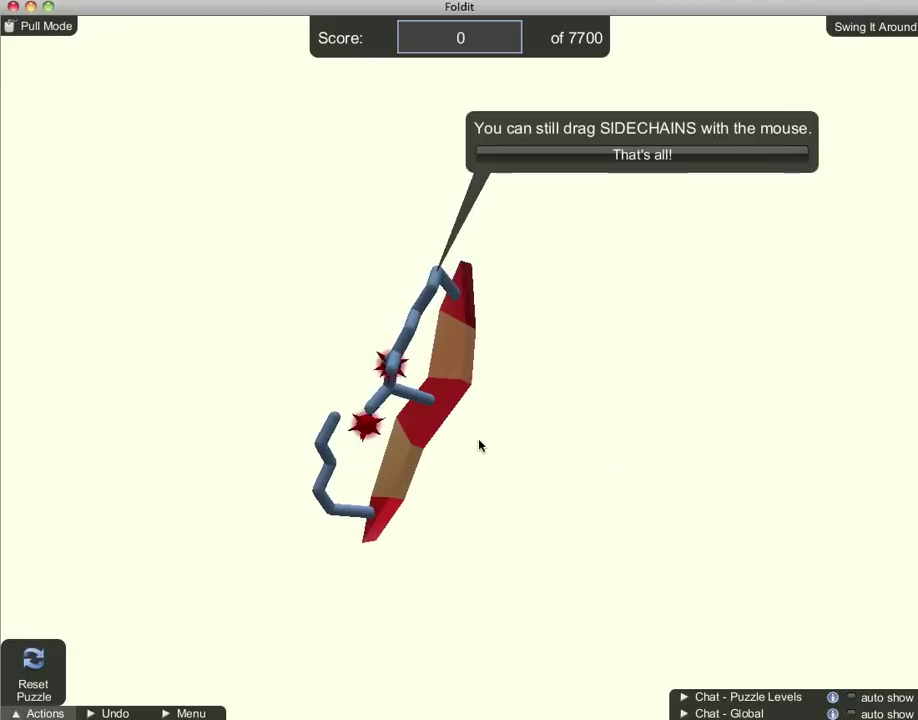
{"action": "left_click", "coordinate": [608, 168]}
{"action": "left_click_drag", "start_coordinate": [480, 208], "coordinate": [600, 322]}
{"action": "left_click_drag", "start_coordinate": [441, 395], "coordinate": [457, 457]}
{"action": "left_click_drag", "start_coordinate": [340, 462], "coordinate": [200, 520]}
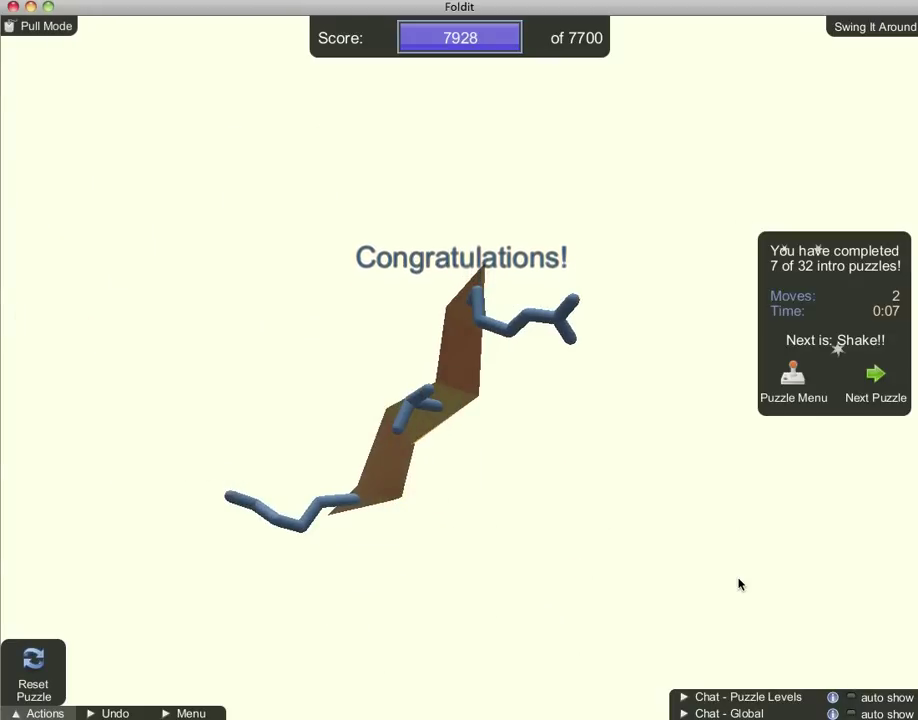
- Solve Shake! by shaking sidechains until the score reaches 8275 of 8250
{"action": "left_click", "coordinate": [879, 375]}
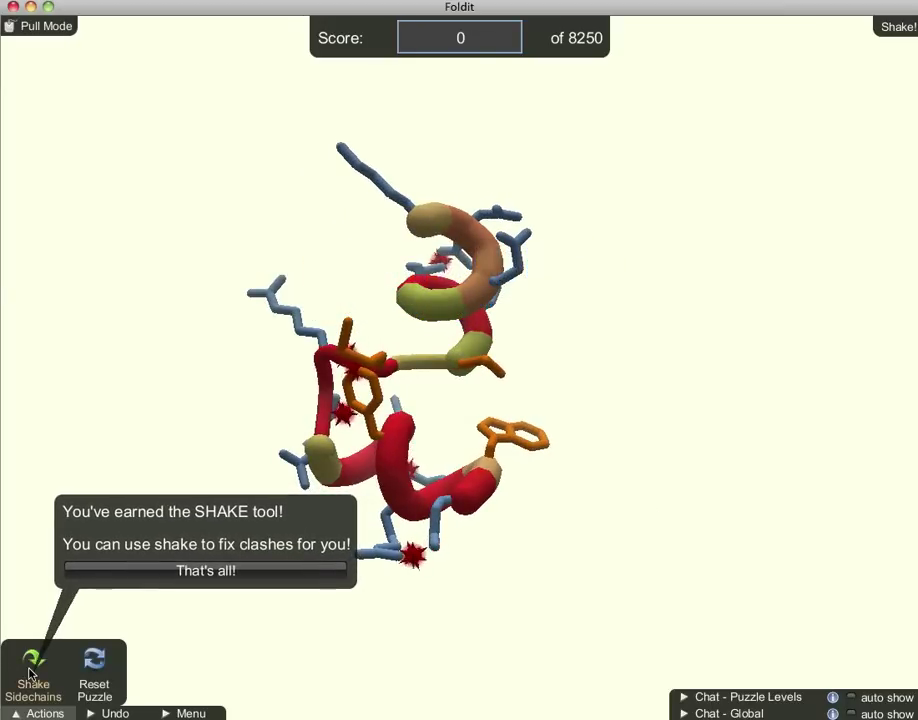
{"action": "left_click", "coordinate": [92, 571]}
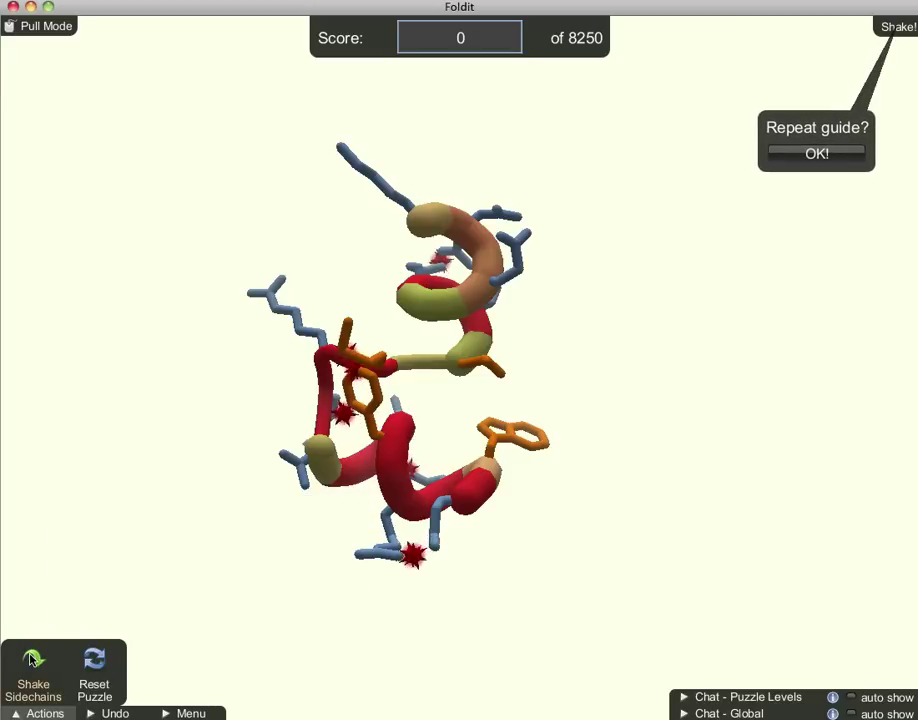
{"action": "left_click", "coordinate": [32, 660]}
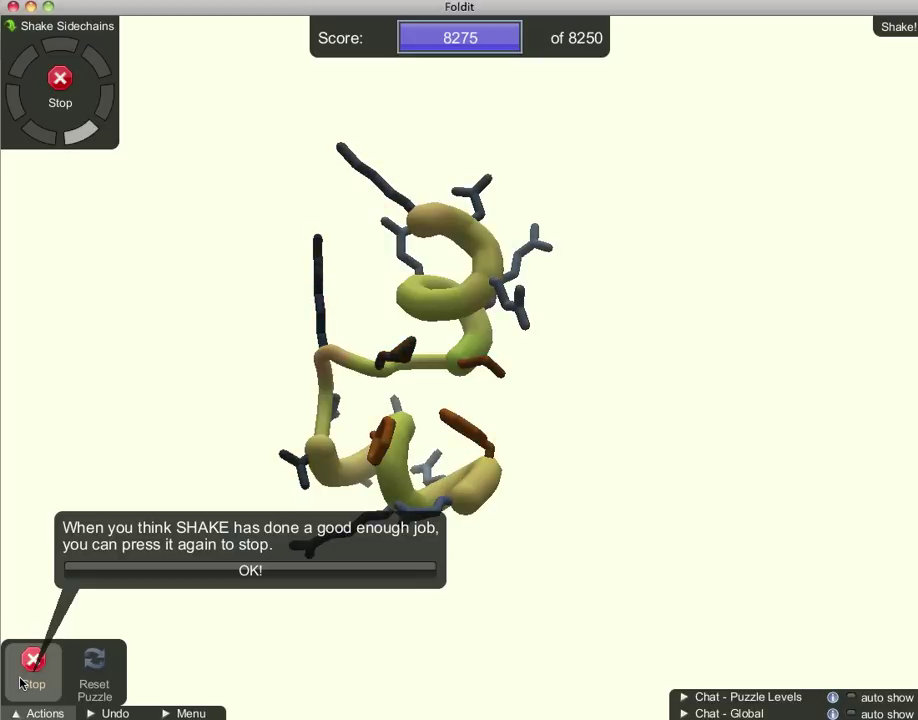
{"action": "left_click", "coordinate": [20, 683]}
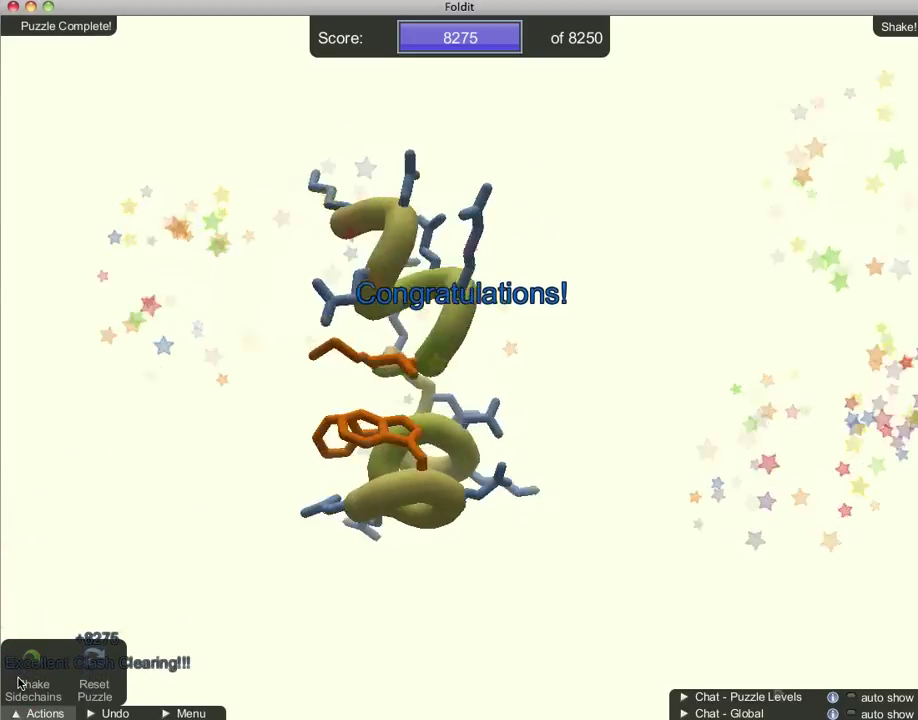
- Solve Backbones Collide by rotating the view and pulling the backbone apart
{"action": "left_click", "coordinate": [862, 382]}
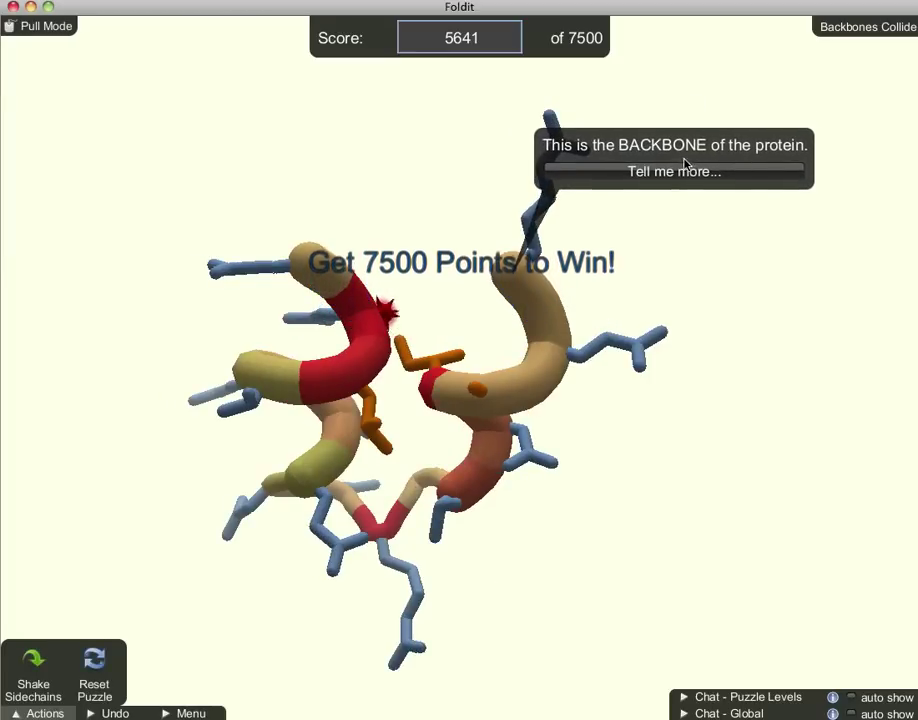
{"action": "left_click", "coordinate": [686, 166]}
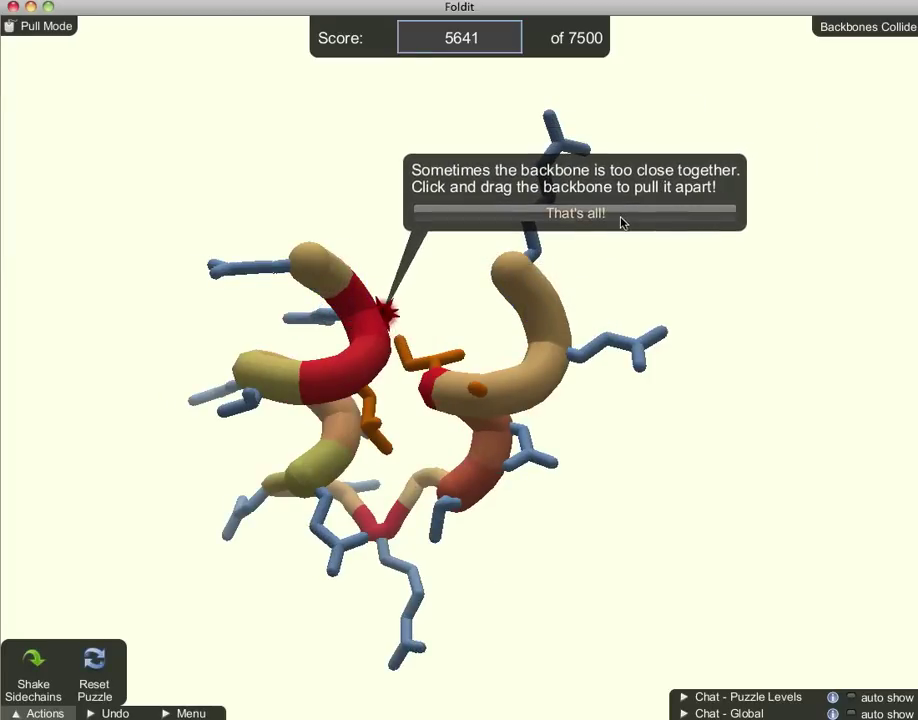
{"action": "left_click", "coordinate": [701, 222]}
{"action": "left_click_drag", "start_coordinate": [719, 213], "coordinate": [640, 336]}
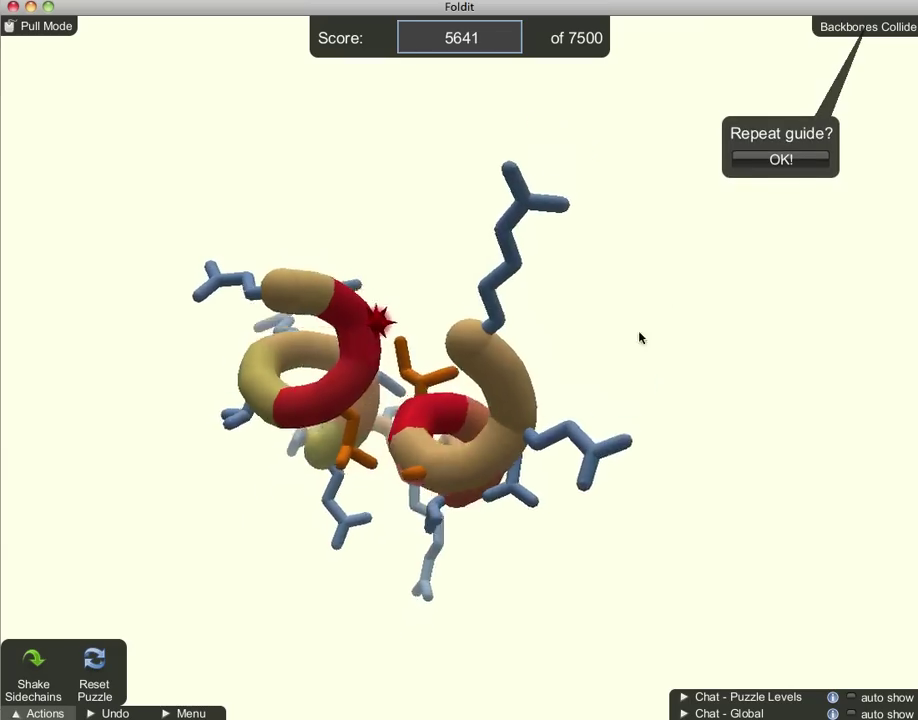
{"action": "left_click_drag", "start_coordinate": [332, 318], "coordinate": [305, 322]}
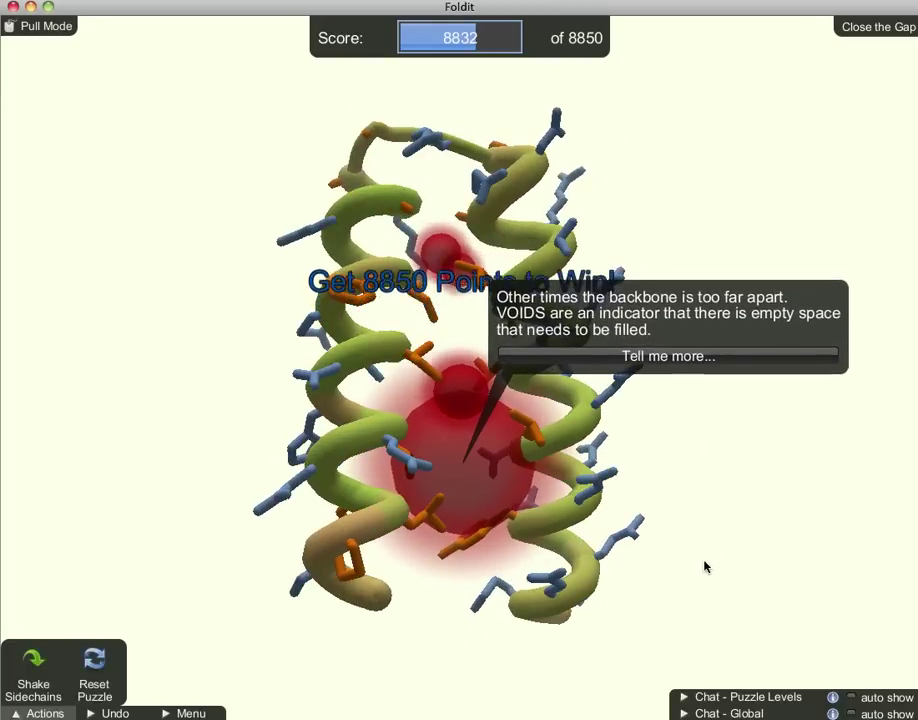
- In Close the Gap, reset the puzzle and drag the backbone together, reaching 8852 of 8850
{"action": "left_click", "coordinate": [697, 361]}
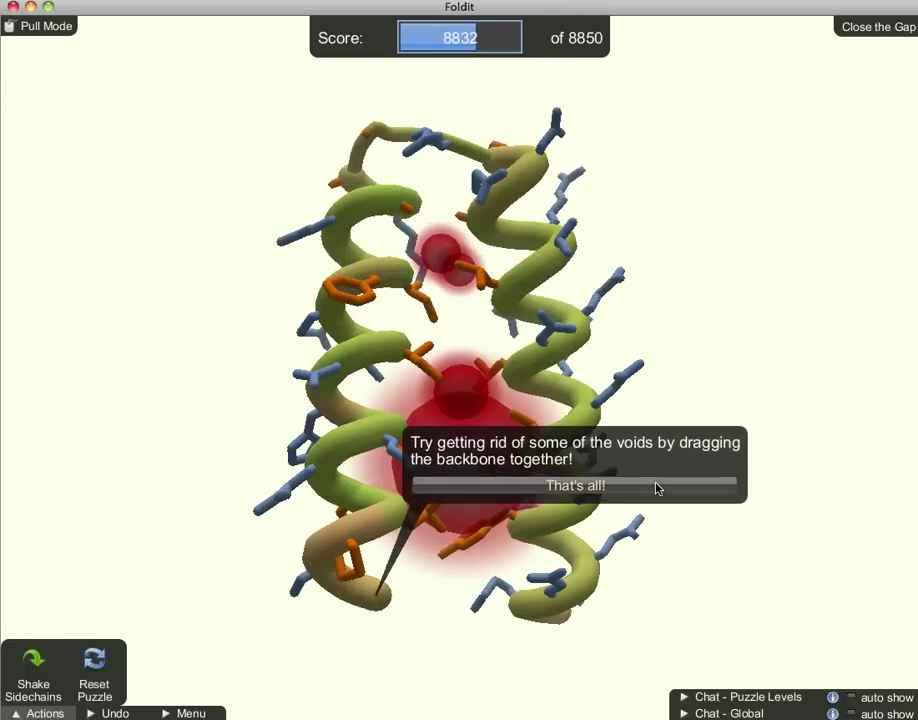
{"action": "left_click", "coordinate": [653, 494]}
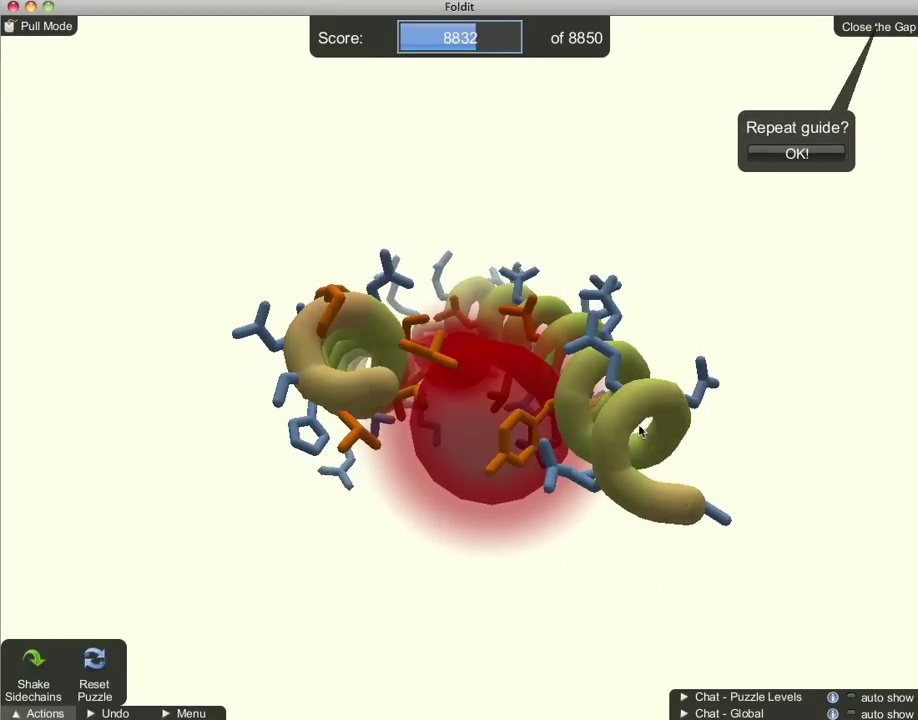
{"action": "mouse_move", "coordinate": [628, 424]}
{"action": "left_mouse_down"}
{"action": "mouse_move", "coordinate": [656, 406]}
{"action": "mouse_move", "coordinate": [604, 420]}
{"action": "mouse_move", "coordinate": [627, 404]}
{"action": "left_mouse_up"}
{"action": "left_click", "coordinate": [100, 662]}
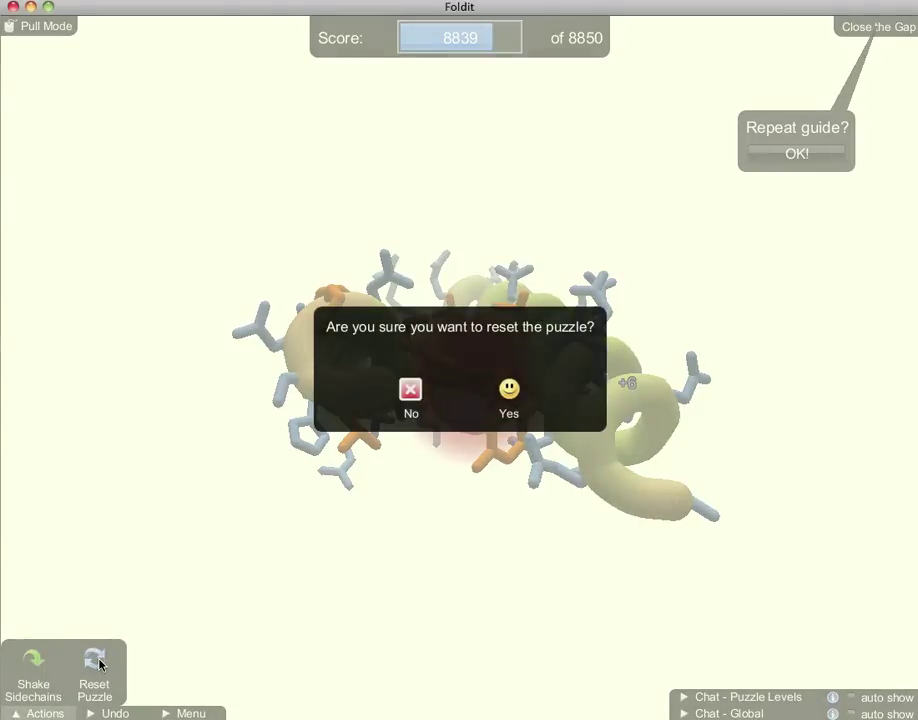
{"action": "left_click", "coordinate": [506, 389]}
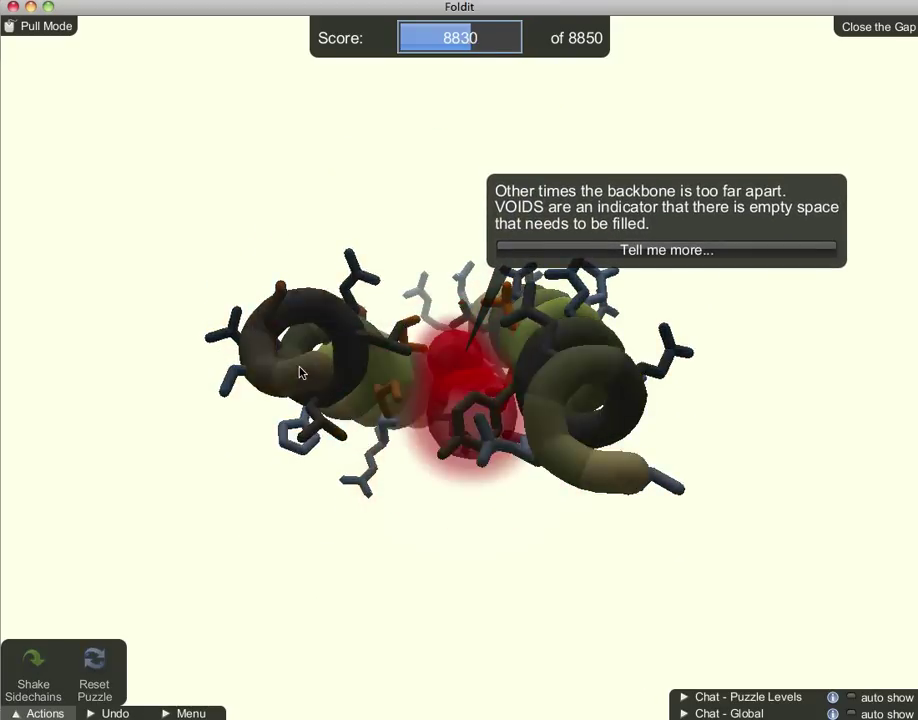
{"action": "left_click_drag", "start_coordinate": [307, 376], "coordinate": [352, 365]}
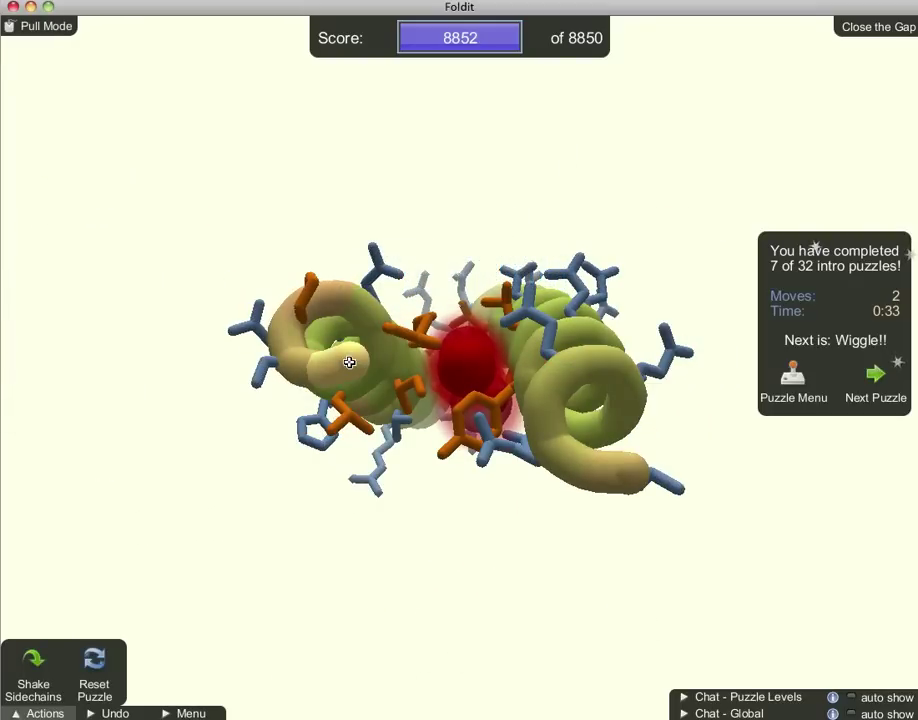
- Load Sheets Together from the completion panel, starting at 7838 of 8200 points
{"action": "left_click", "coordinate": [870, 381]}
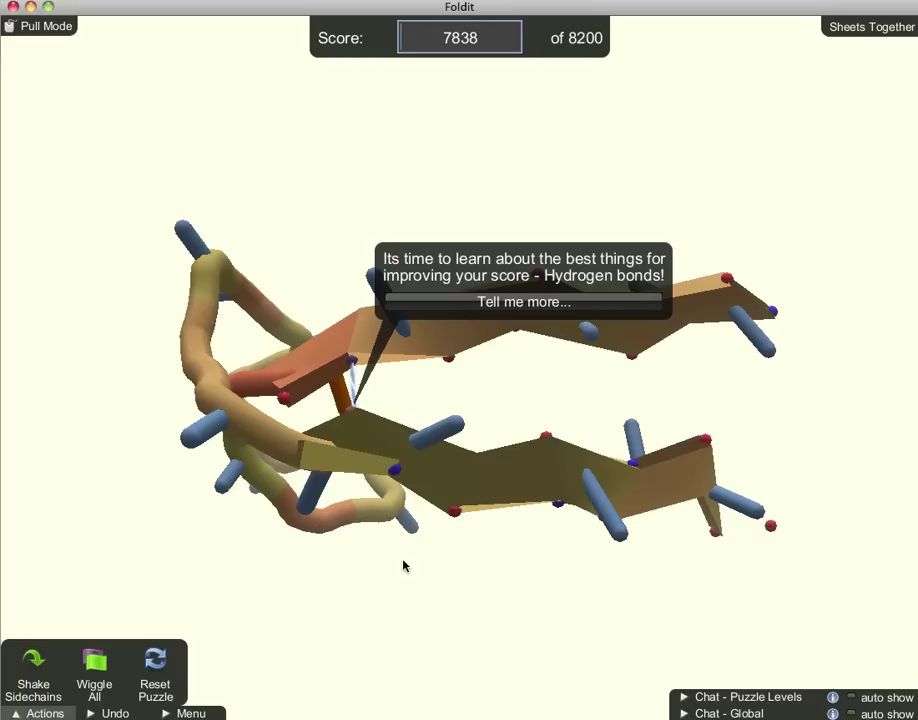